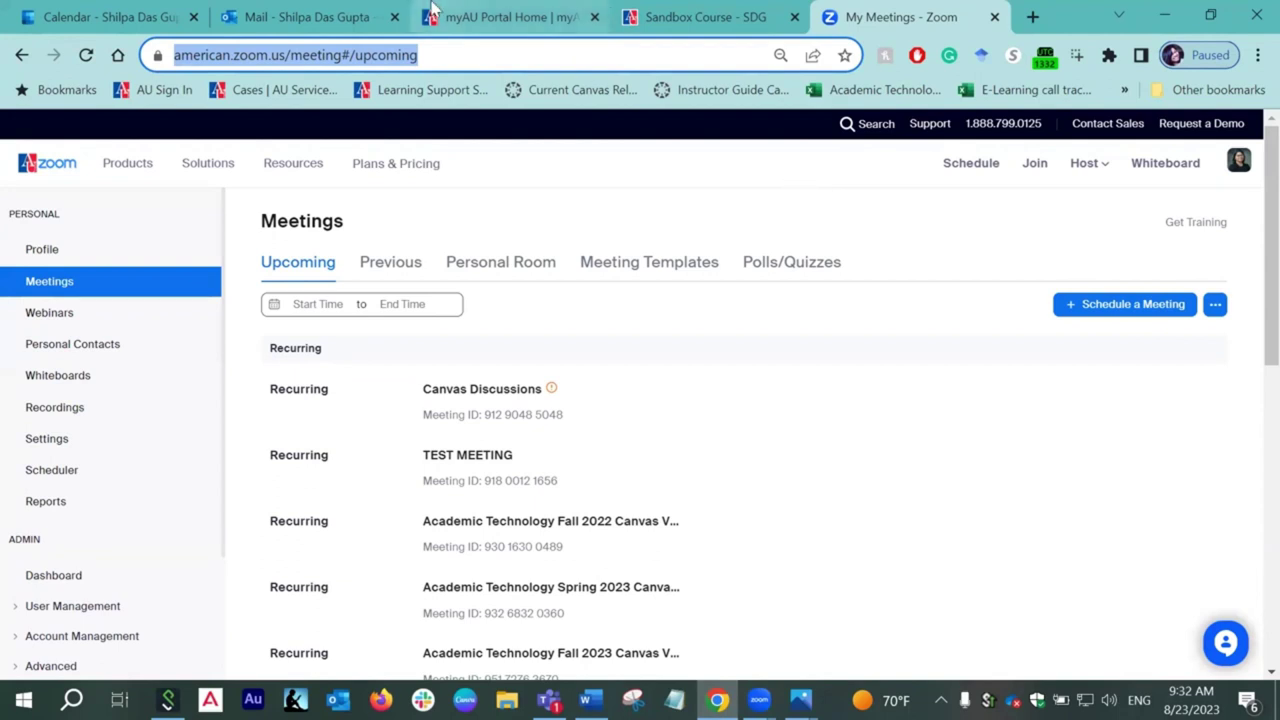
- Select the browser address bar on the Zoom Upcoming meetings page
left_click(232, 55)
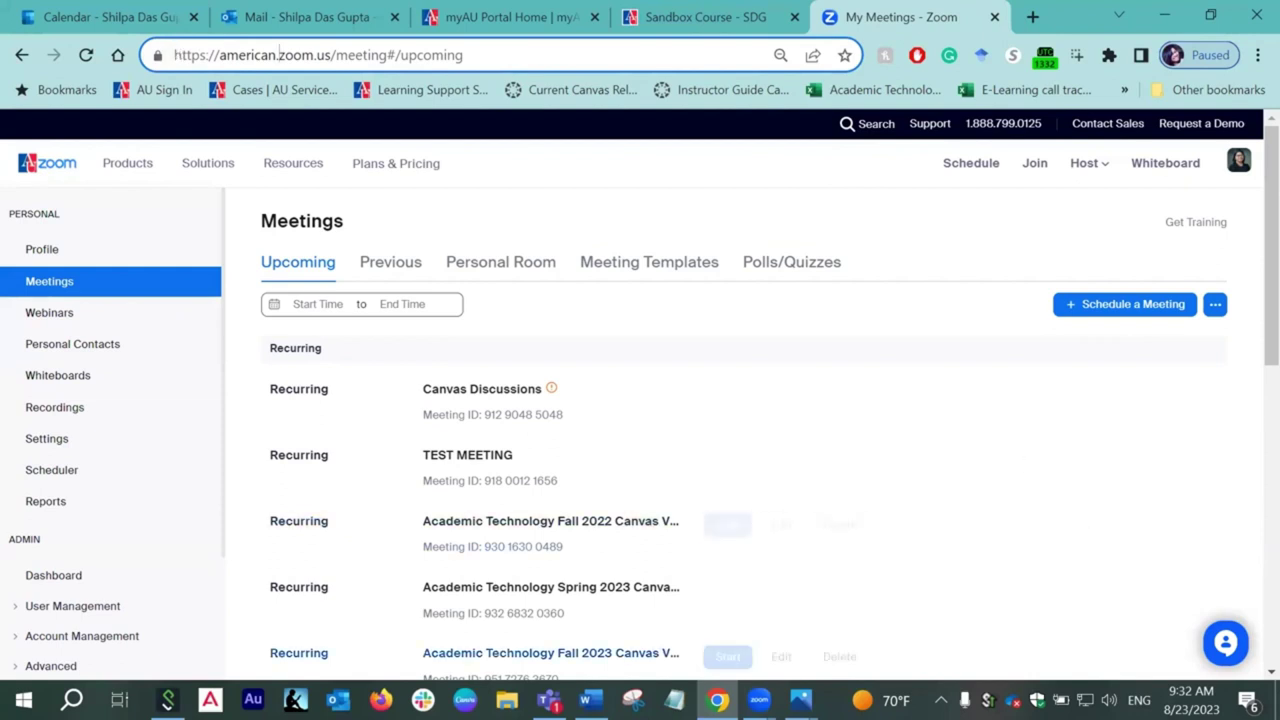
- Open the Zoom download client.PNG screenshot of the university's Zoom page in Photos
mouse_move(800, 700)
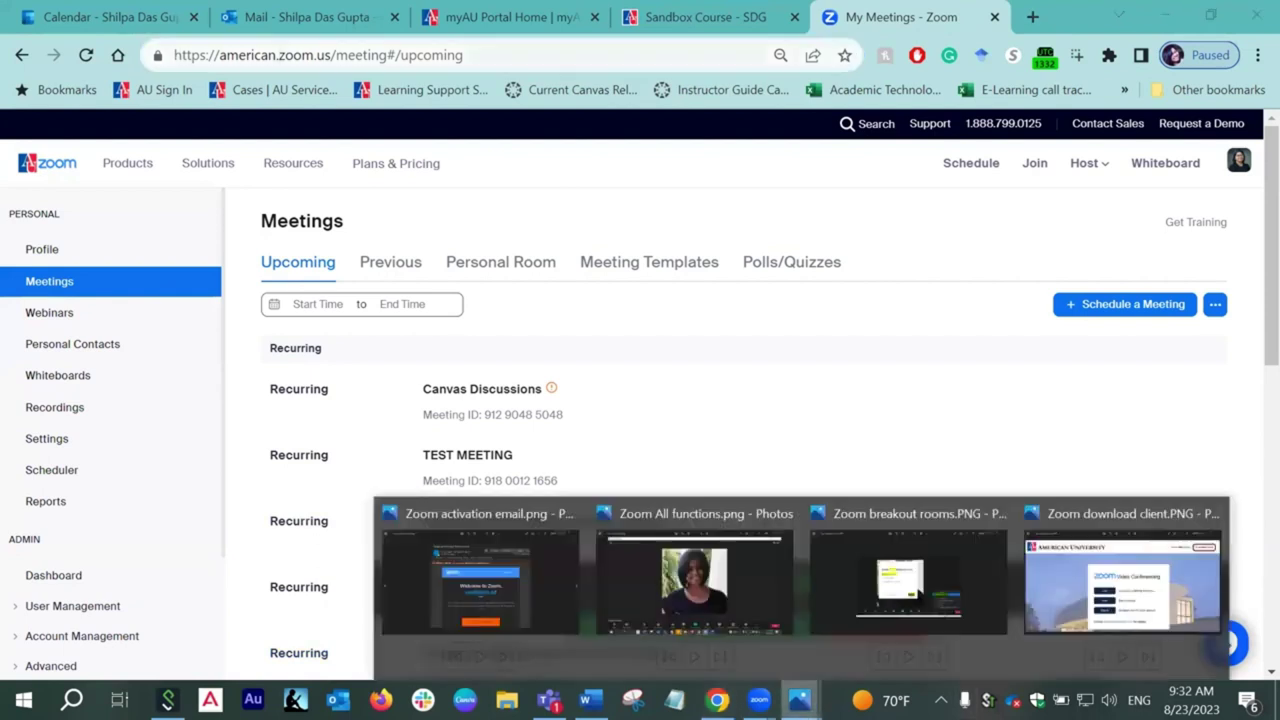
left_click(1155, 585)
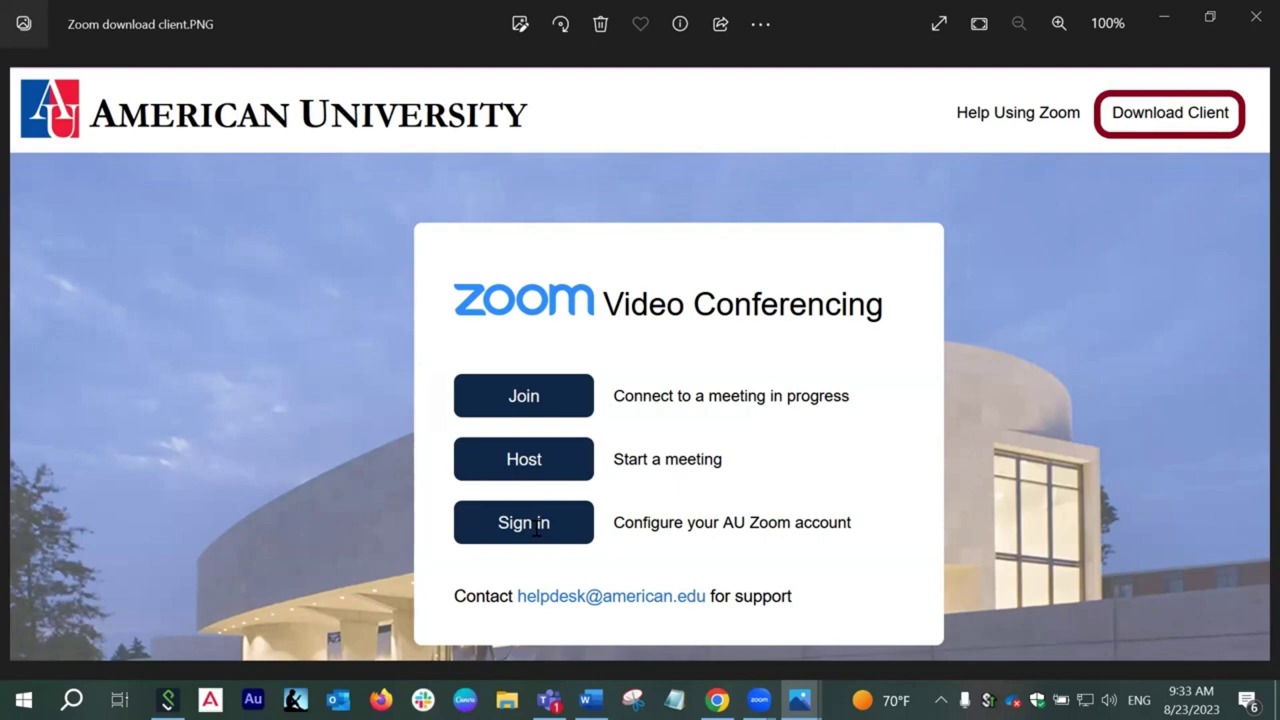
left_click(806, 695)
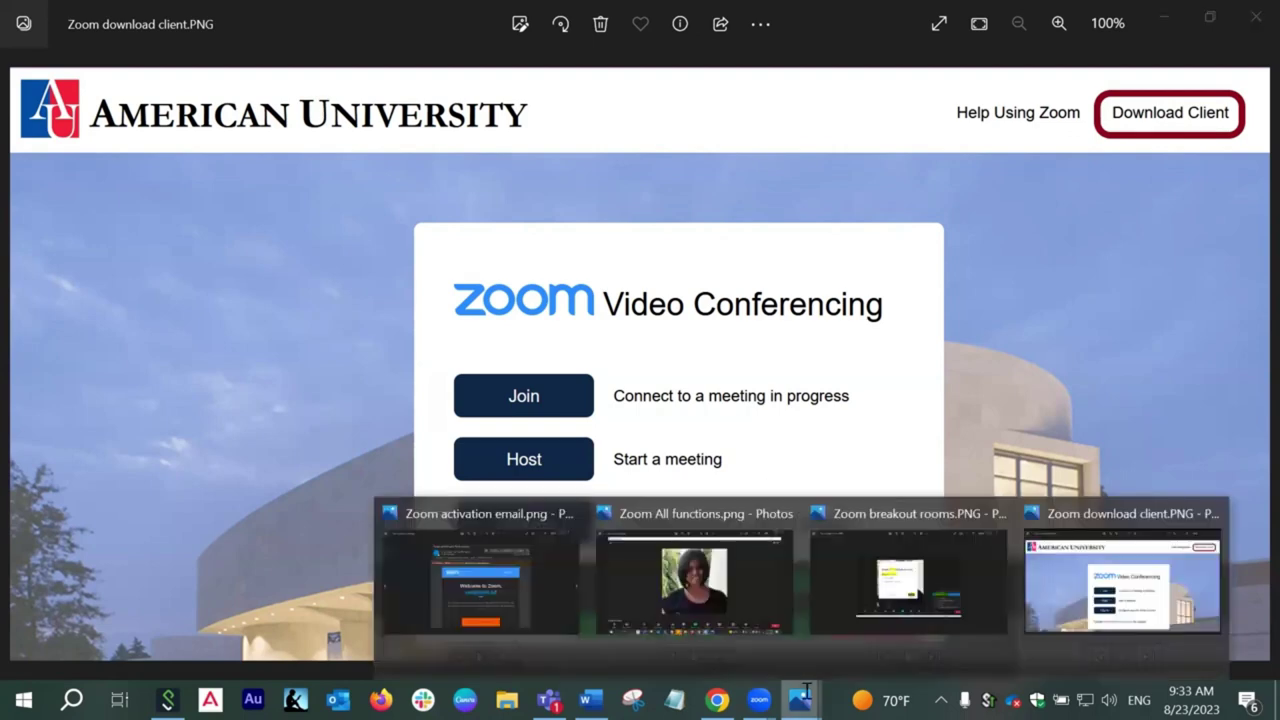
- View the Zoom activation email screenshot, then go back to My Meetings - Zoom in Chrome
left_click(509, 578)
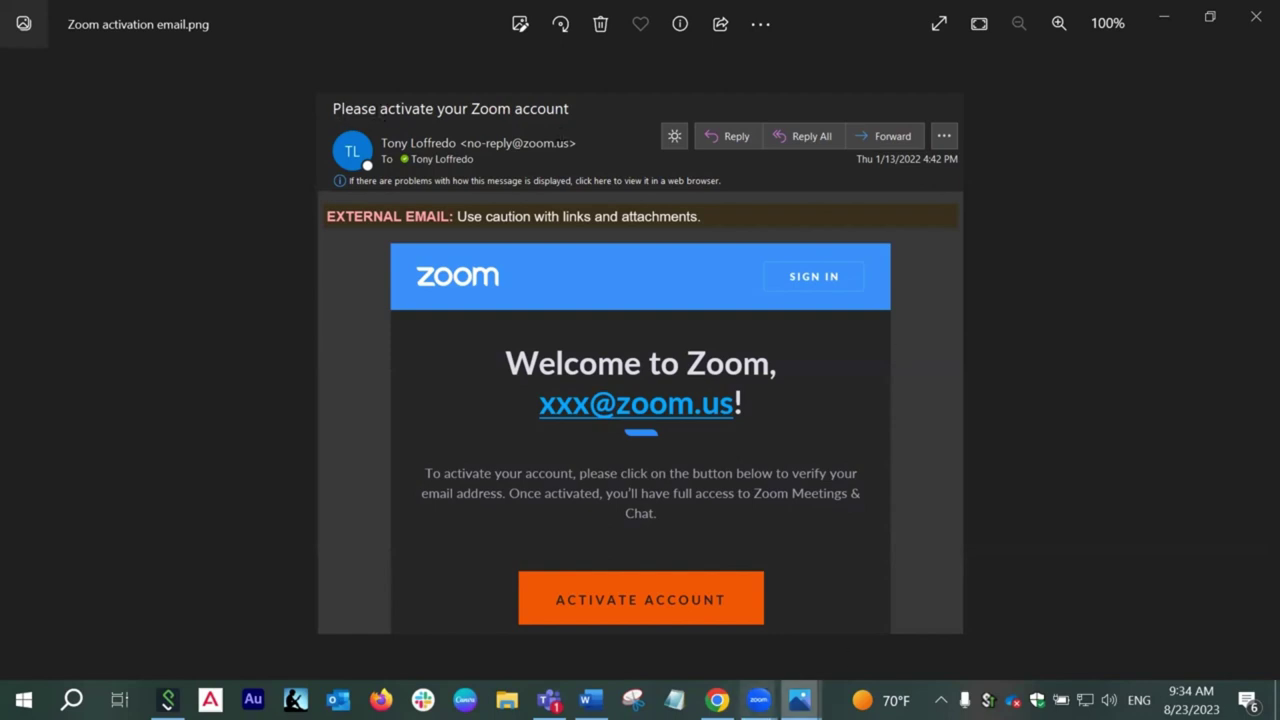
mouse_move(717, 700)
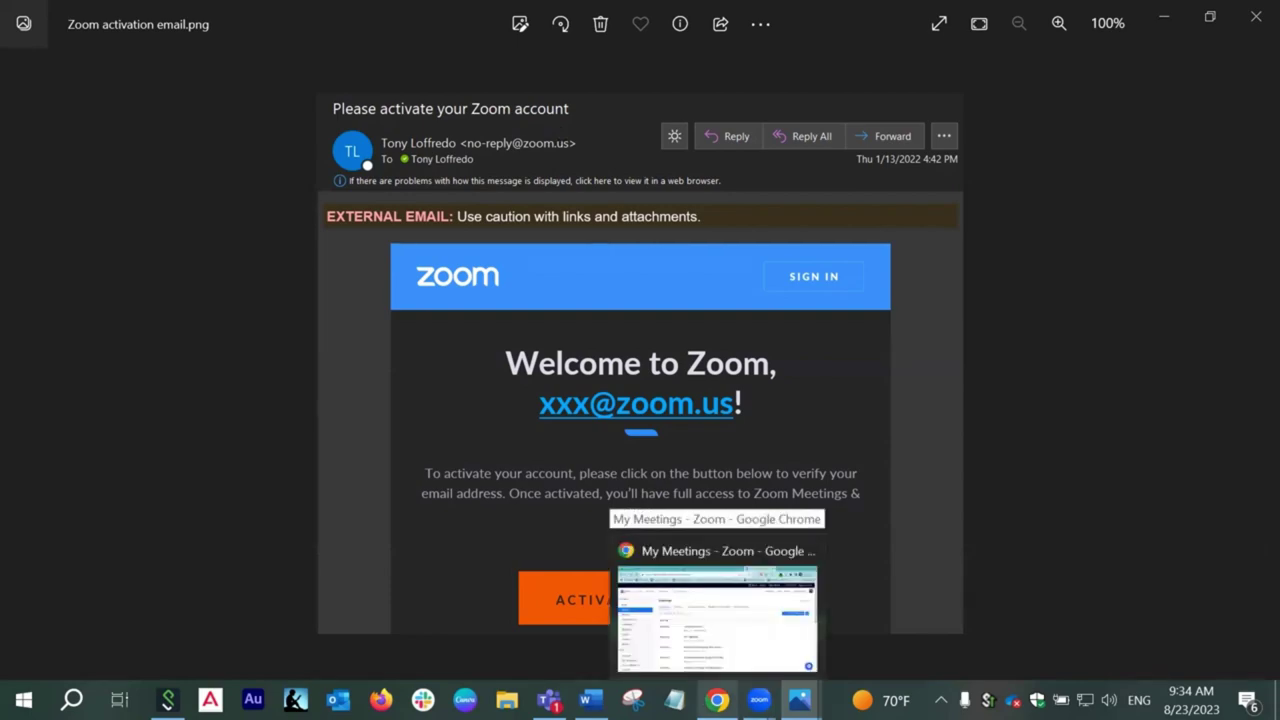
left_click(717, 610)
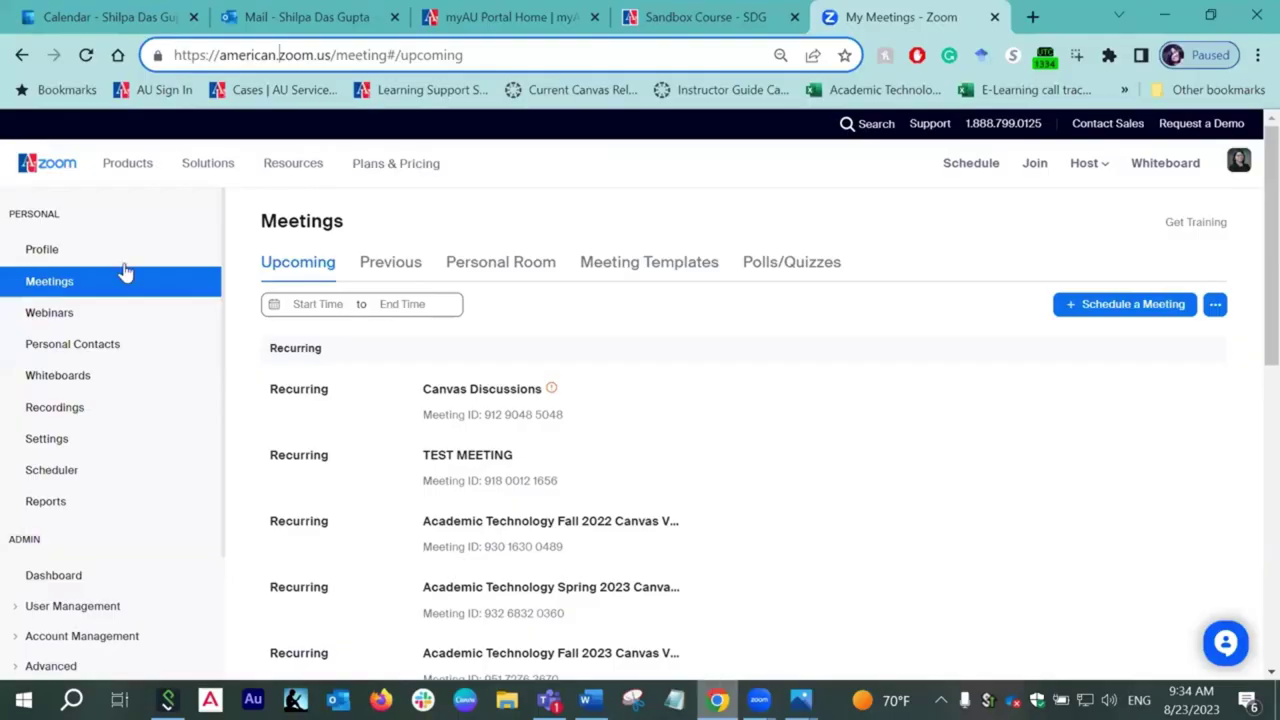
- Open the Zoom Profile and review the Meeting section's Personal Meeting ID, Personal Link and Host Key
left_click(58, 252)
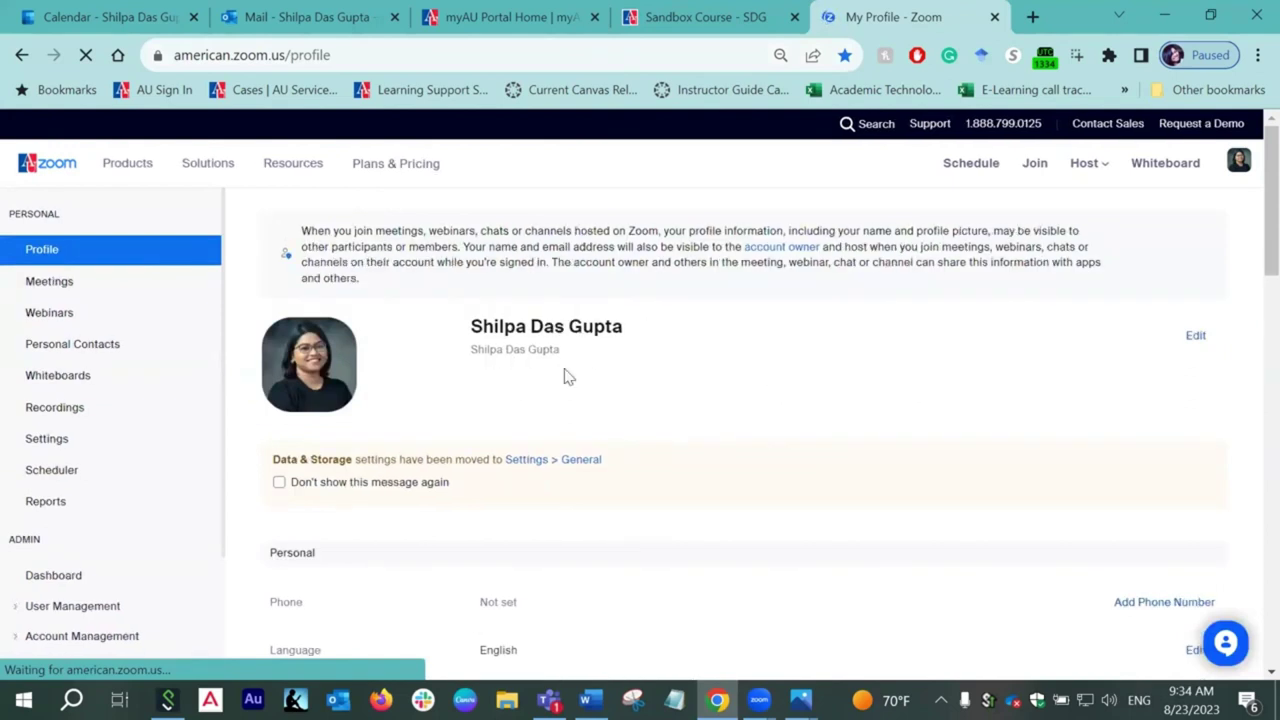
scroll(565, 376, "down", 2)
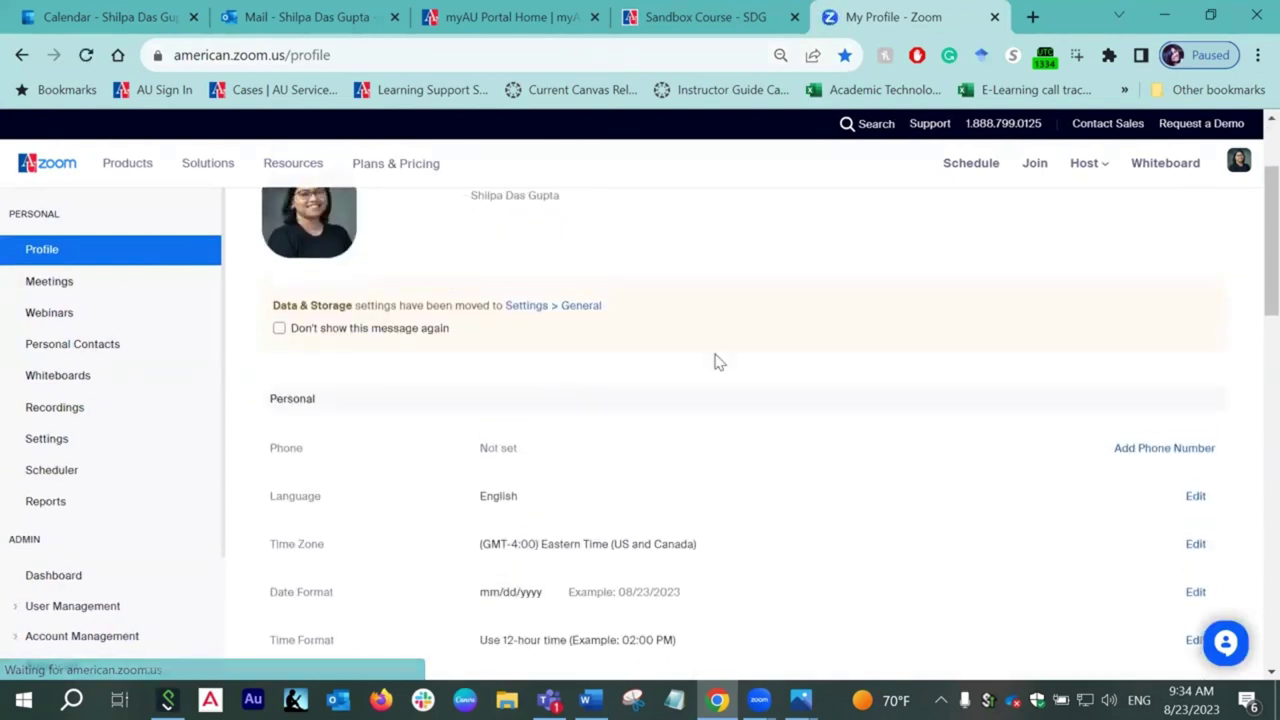
mouse_move(328, 222)
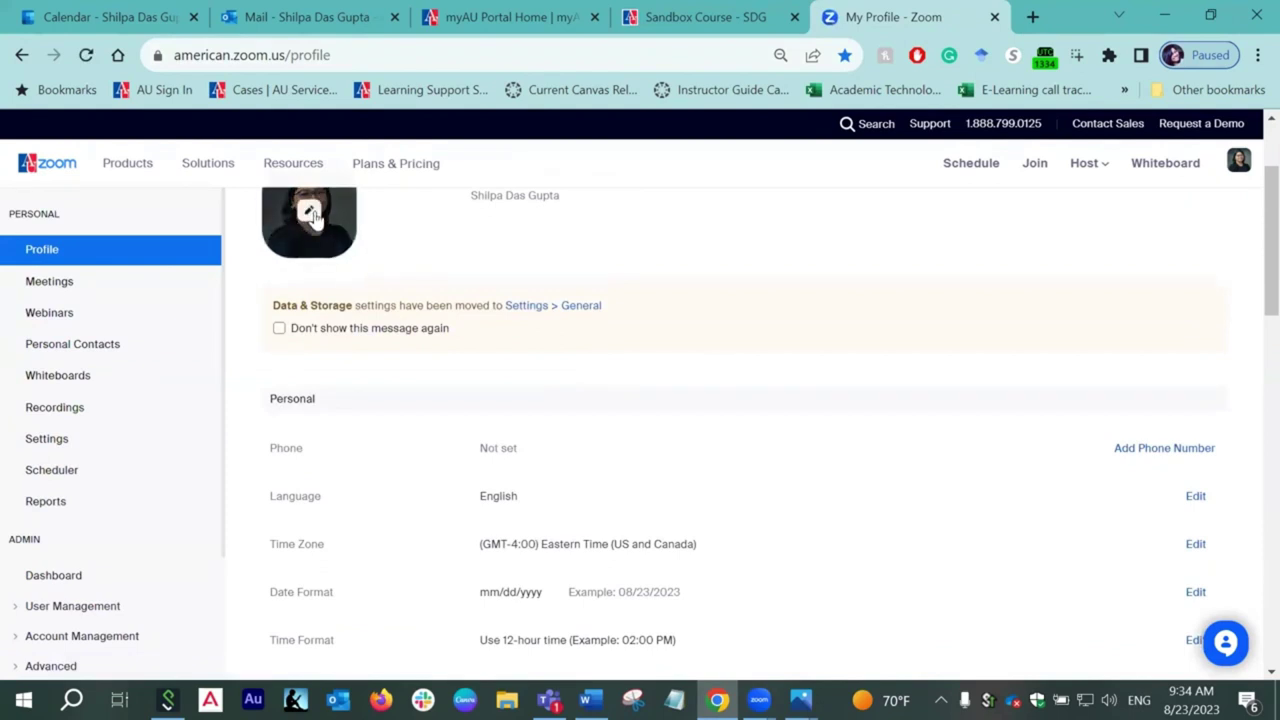
scroll(688, 282, "down", 3)
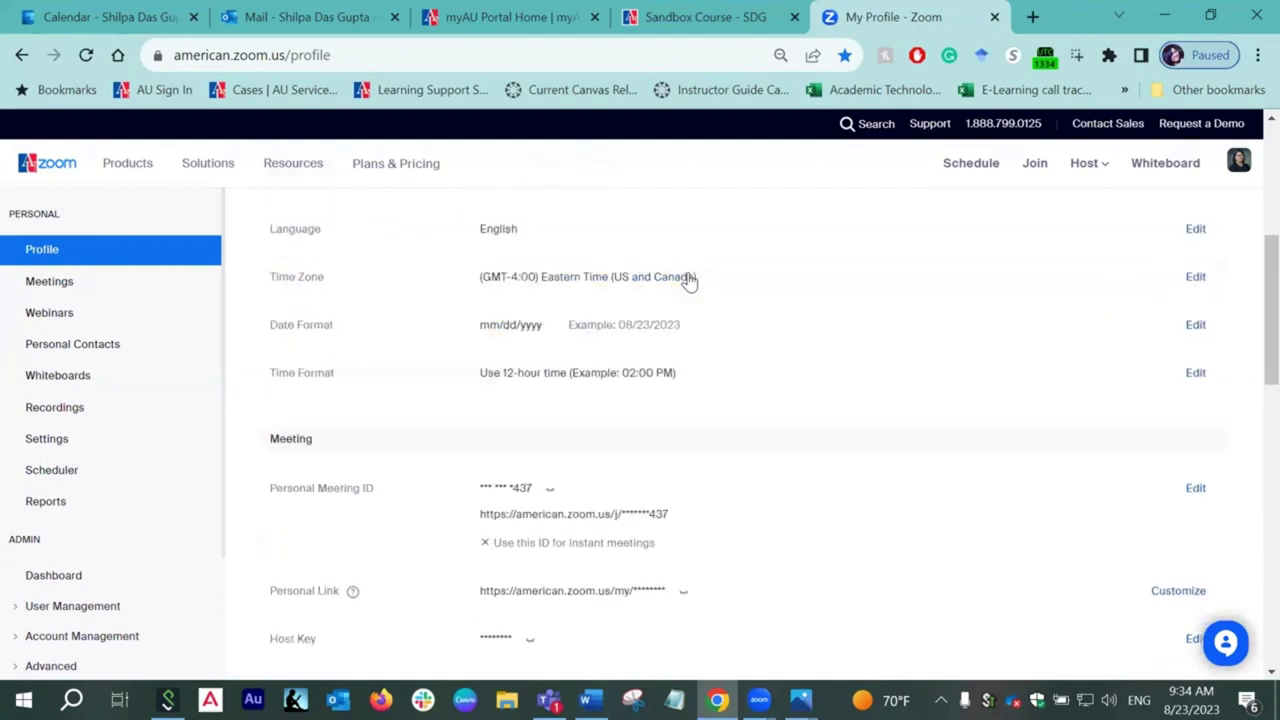
scroll(688, 282, "up", 1)
scroll(688, 282, "down", 2)
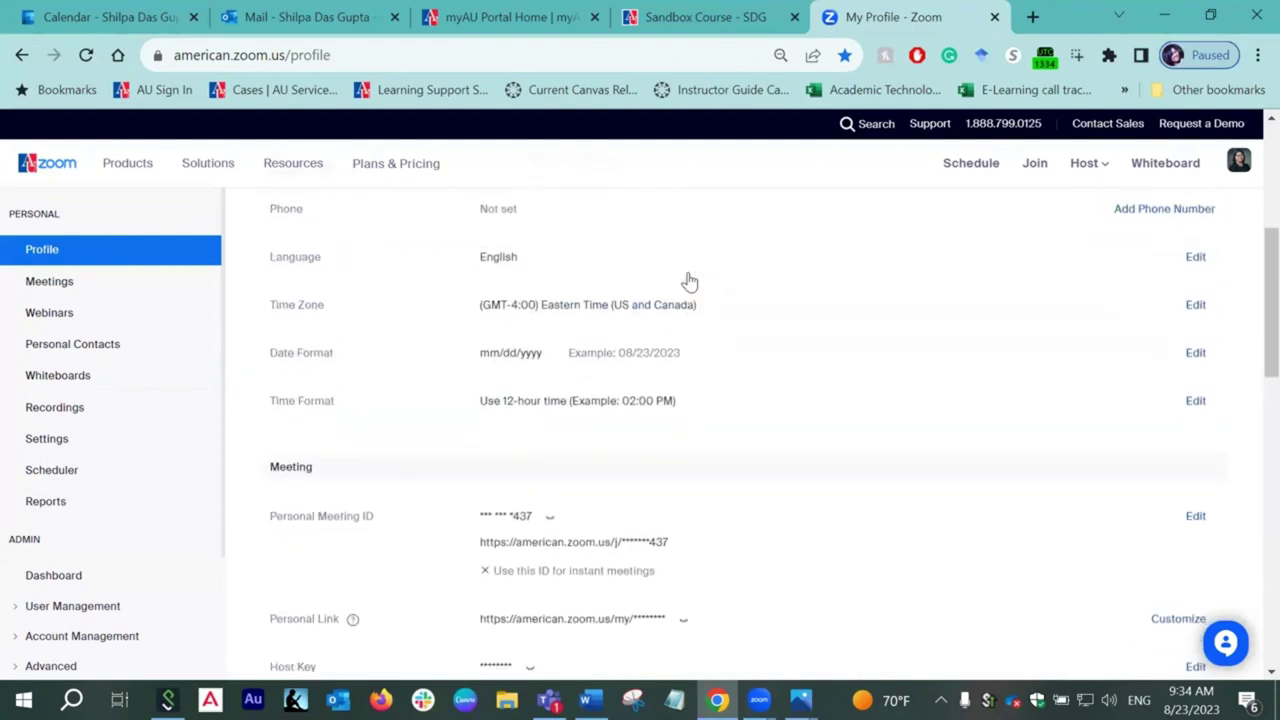
left_click(437, 44)
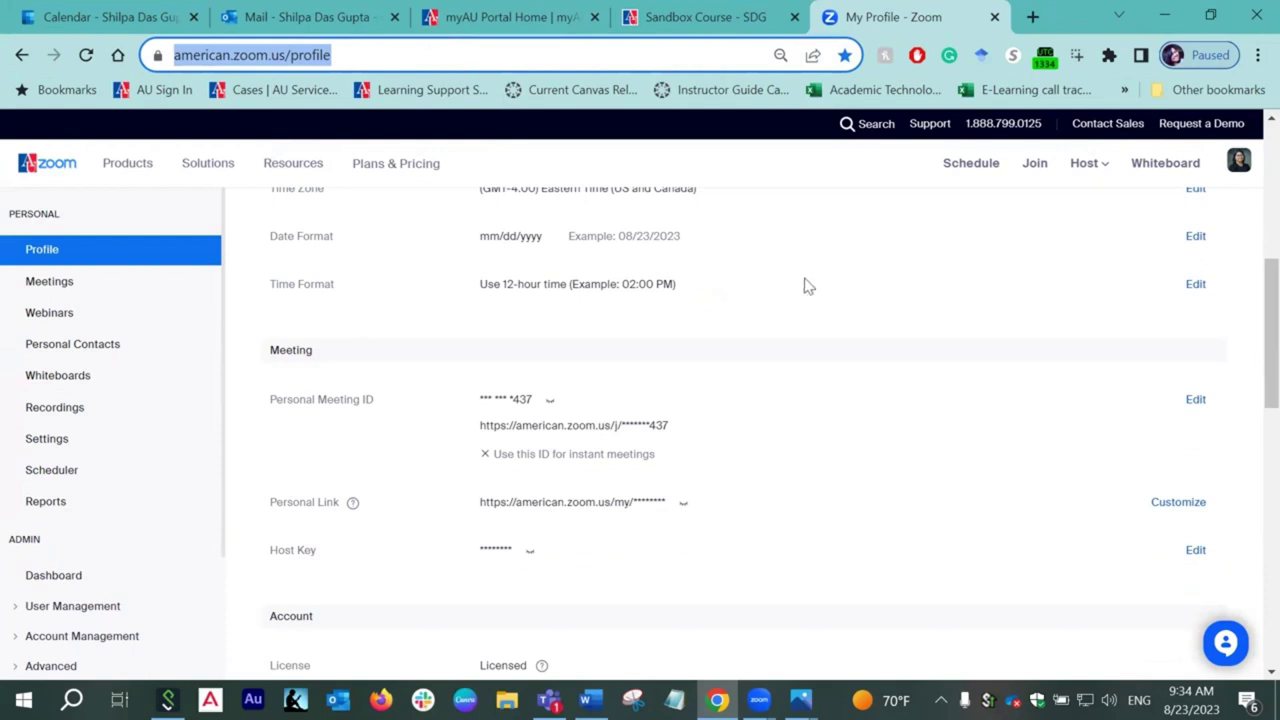
scroll(808, 286, "up", 2)
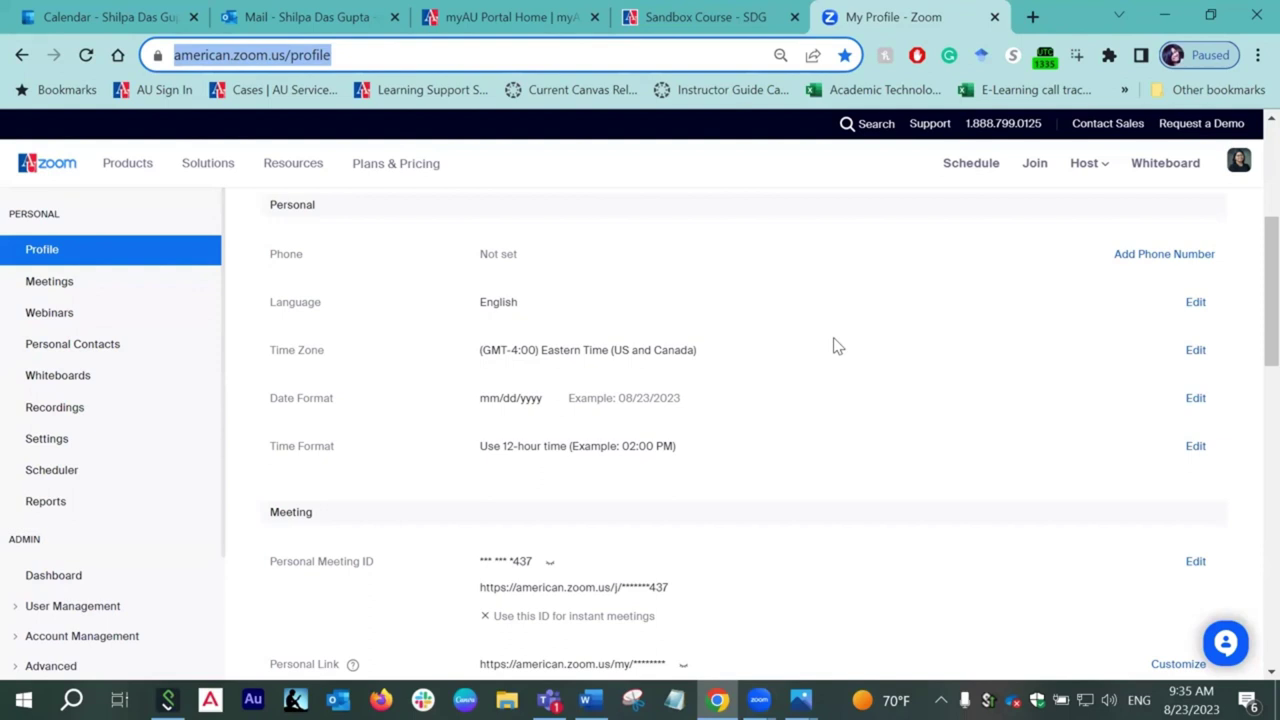
mouse_move(758, 9)
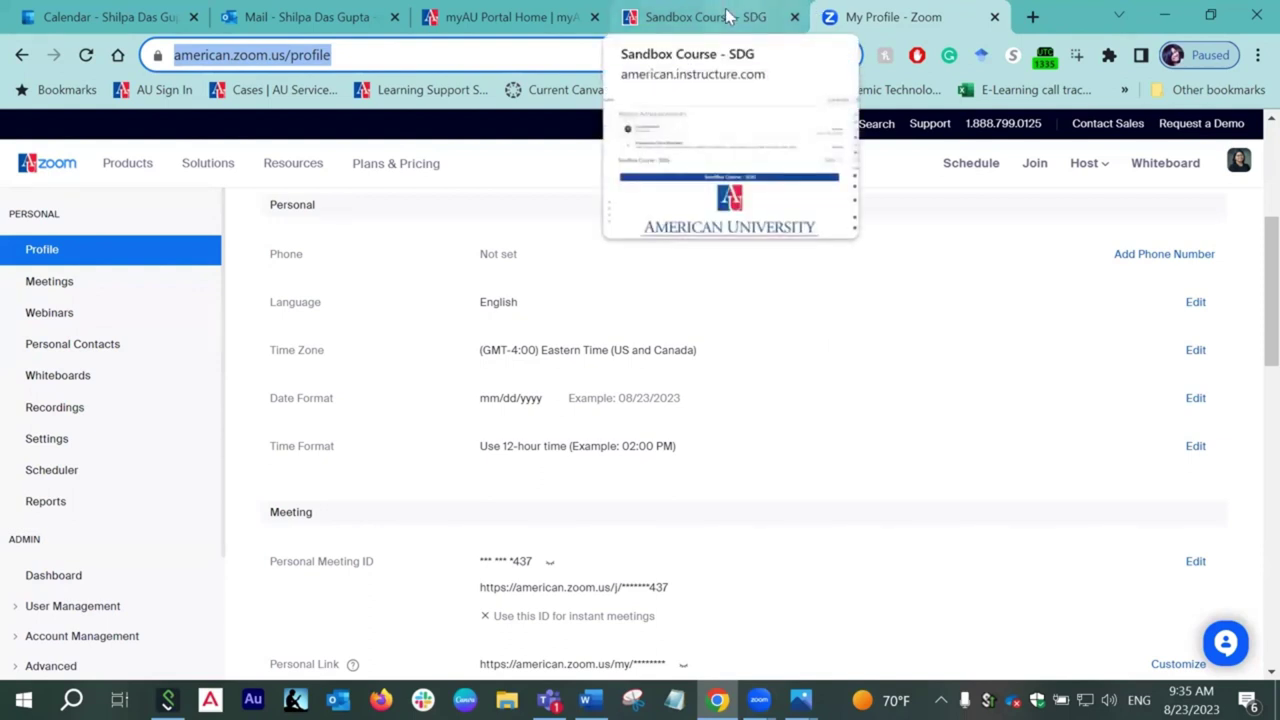
- Switch to the Sandbox Course - SDG tab and open its Settings Course Details
left_click(720, 18)
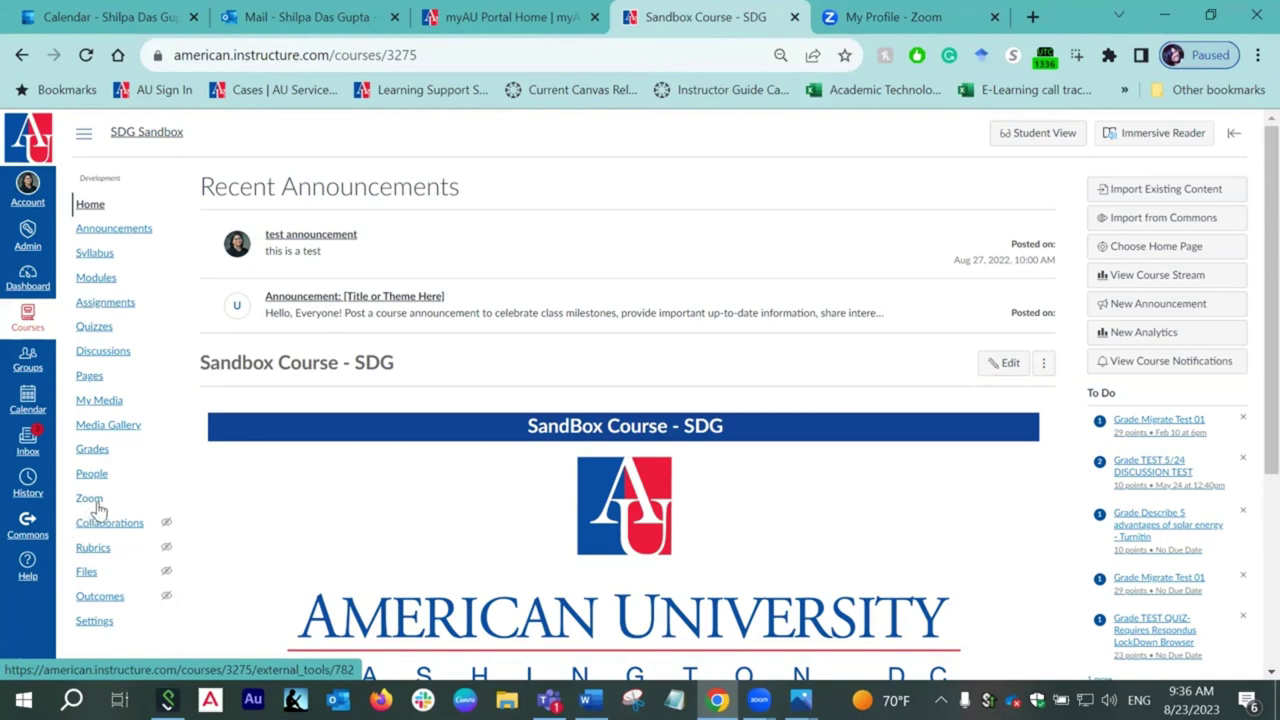
left_click(96, 625)
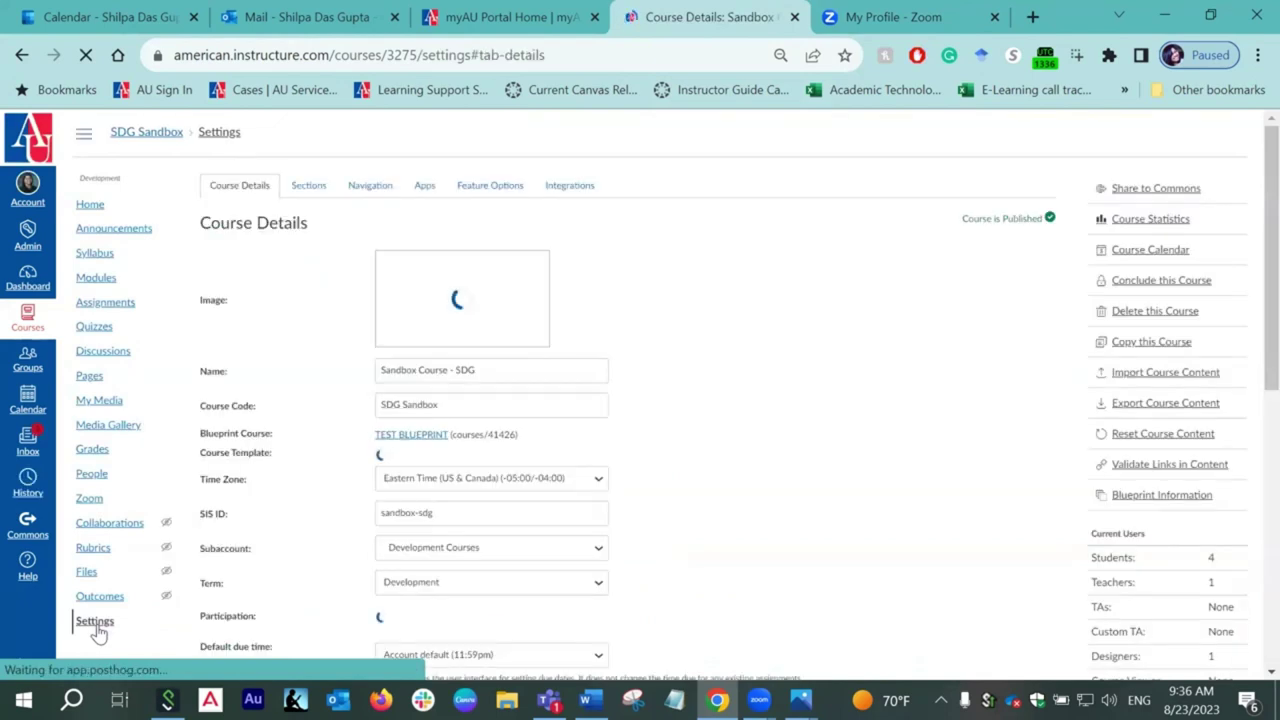
- Show the course Navigation tab and inspect Office 365's options without changing them
left_click(372, 189)
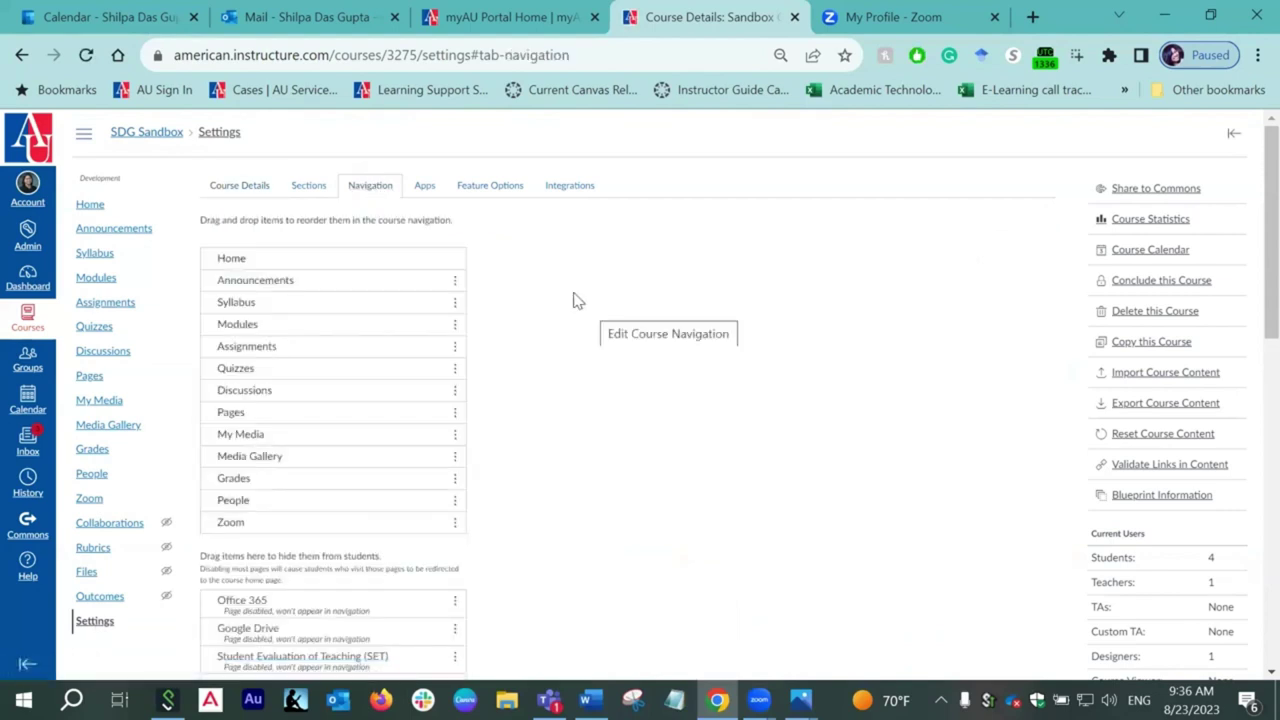
scroll(574, 298, "down", 2)
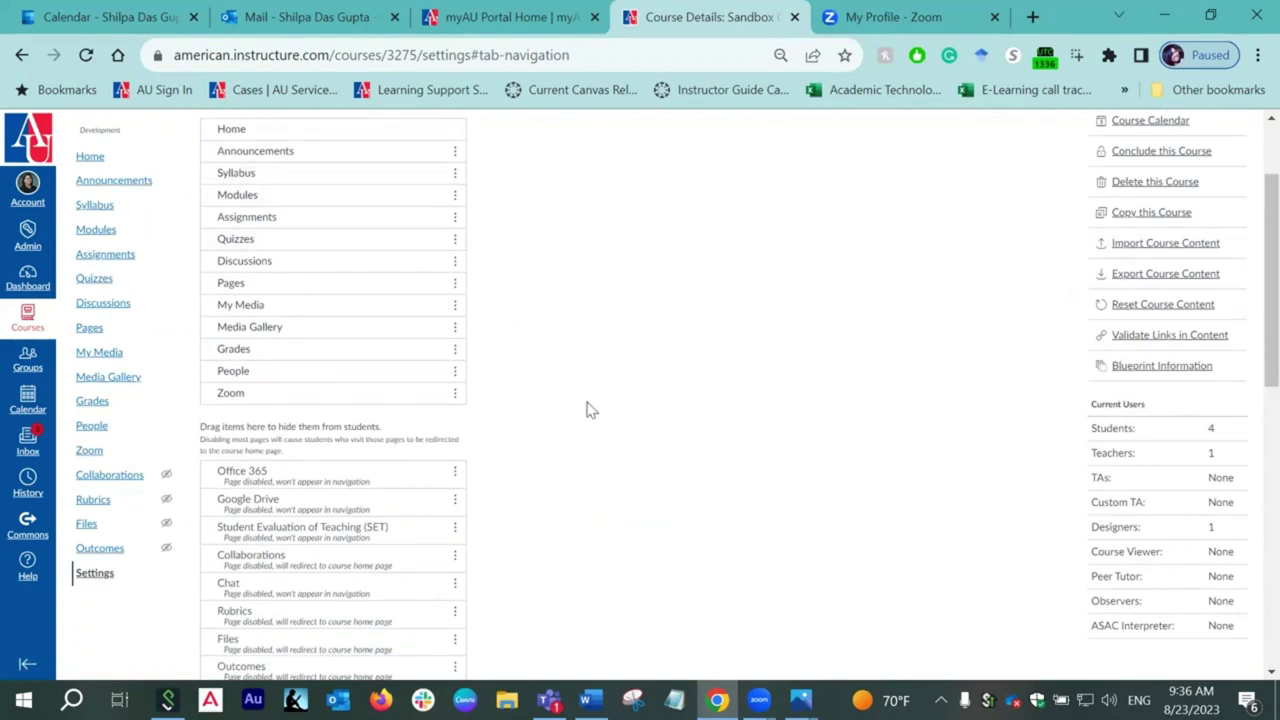
scroll(588, 412, "down", 3)
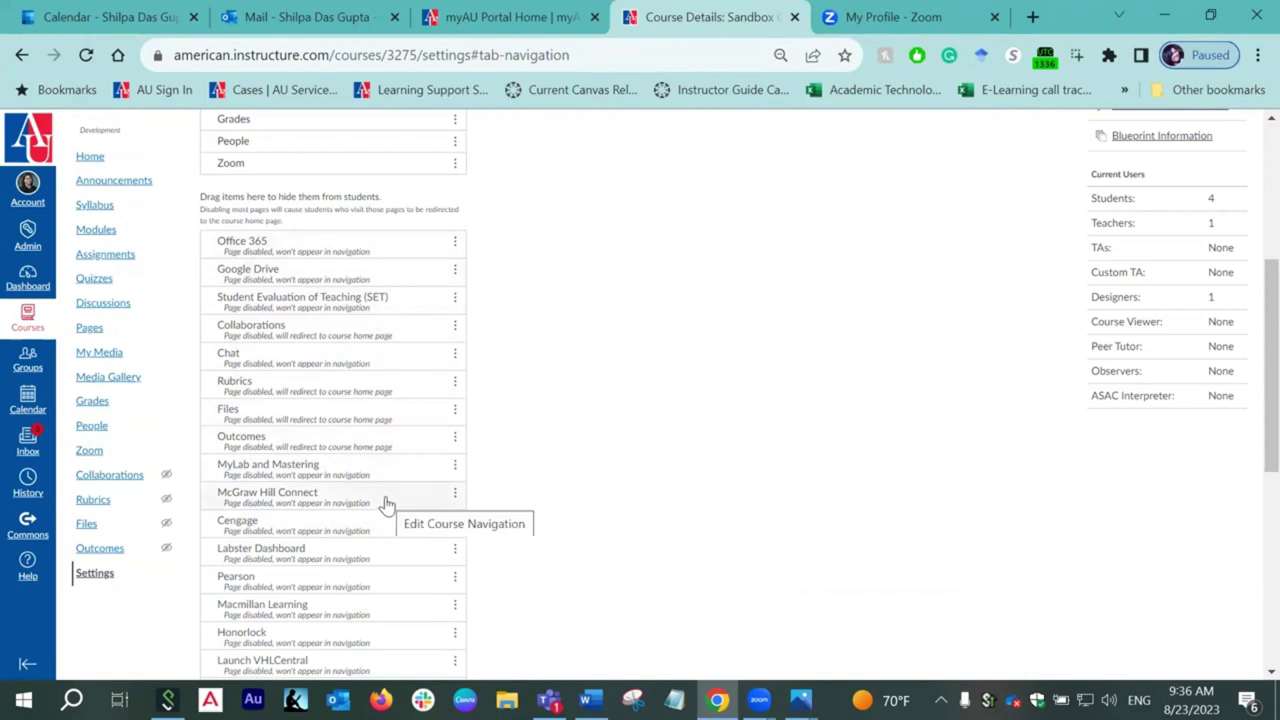
left_click(456, 245)
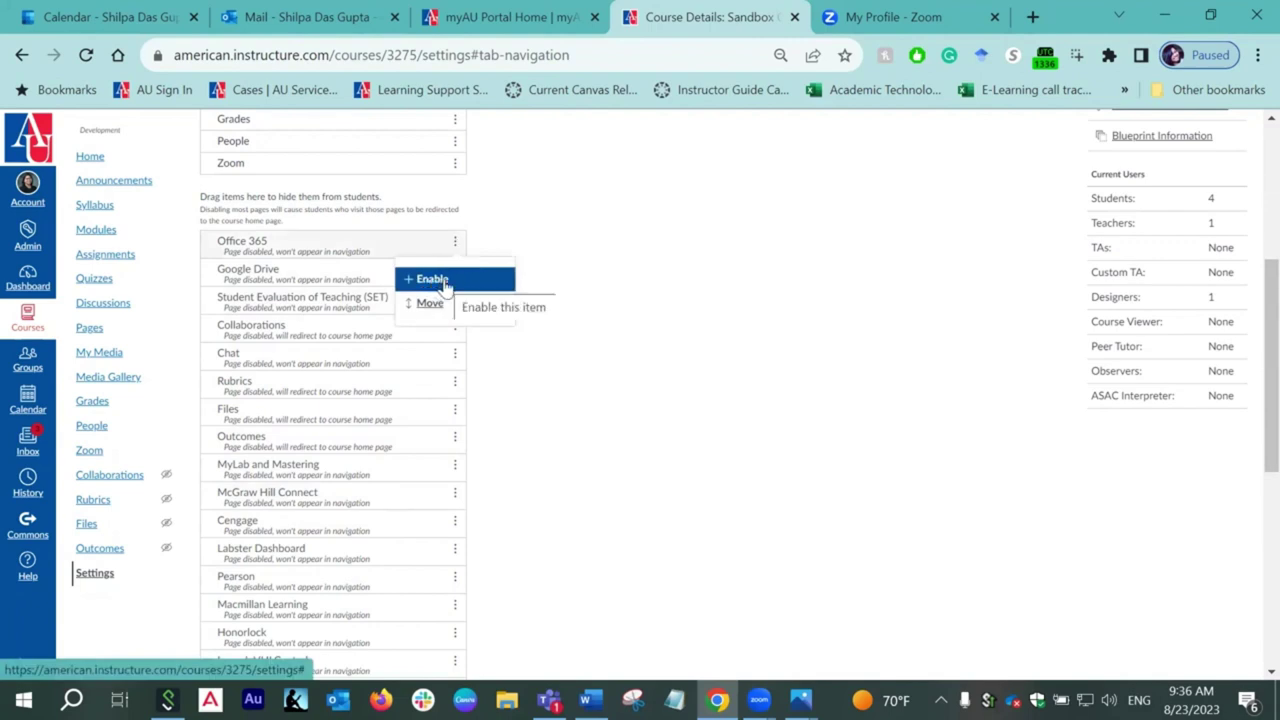
left_click(588, 271)
scroll(608, 317, "down", 2)
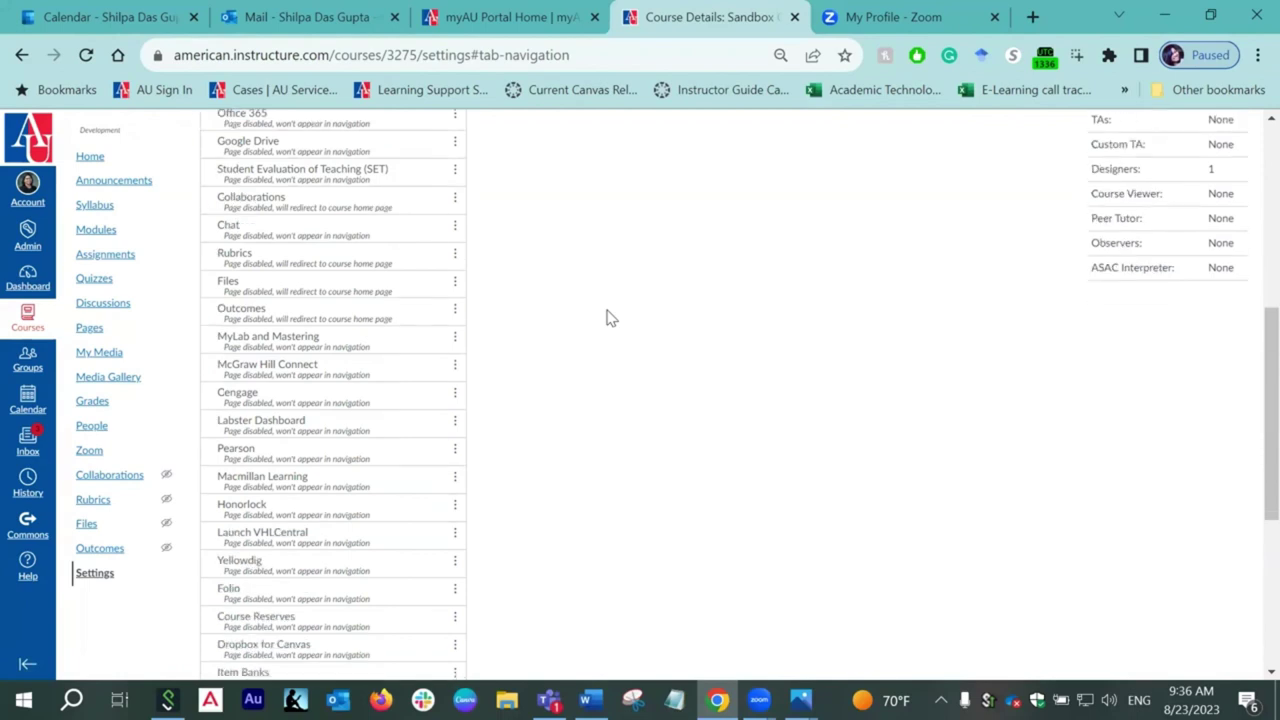
scroll(608, 317, "up", 4)
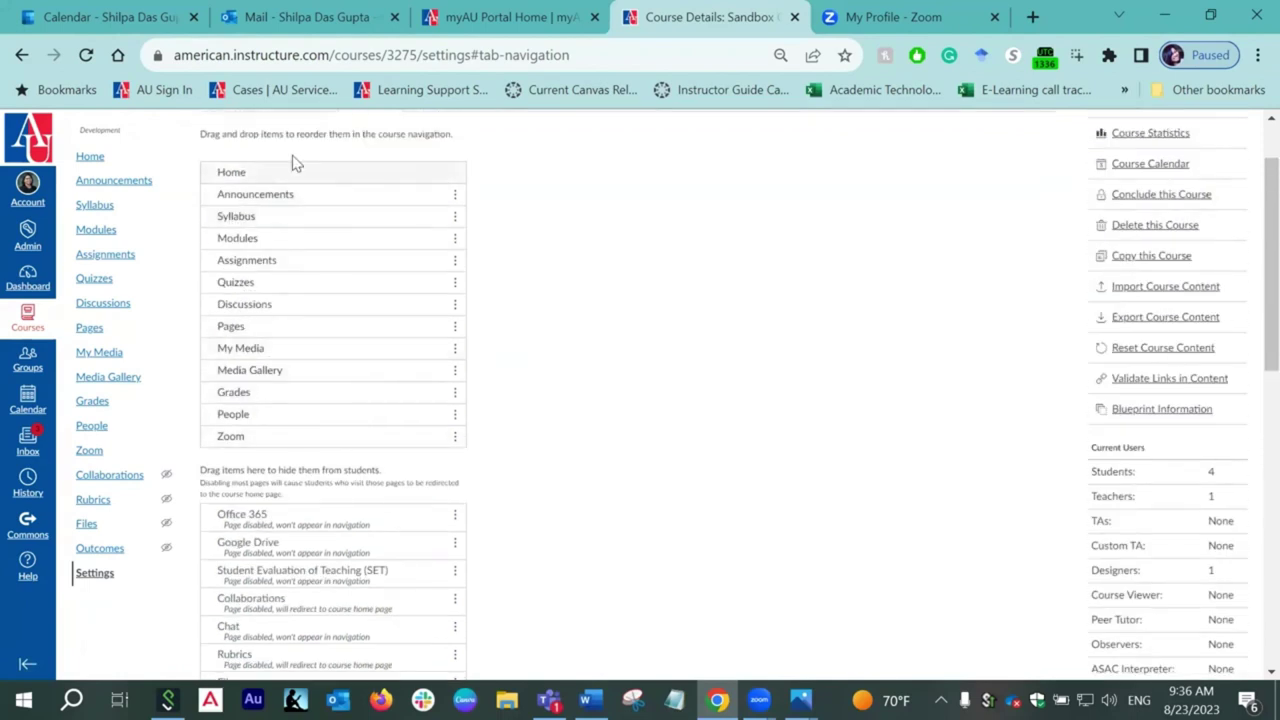
- Disable Zoom in the navigation list, then enable it again so it is visible
left_click(456, 440)
left_click(455, 475)
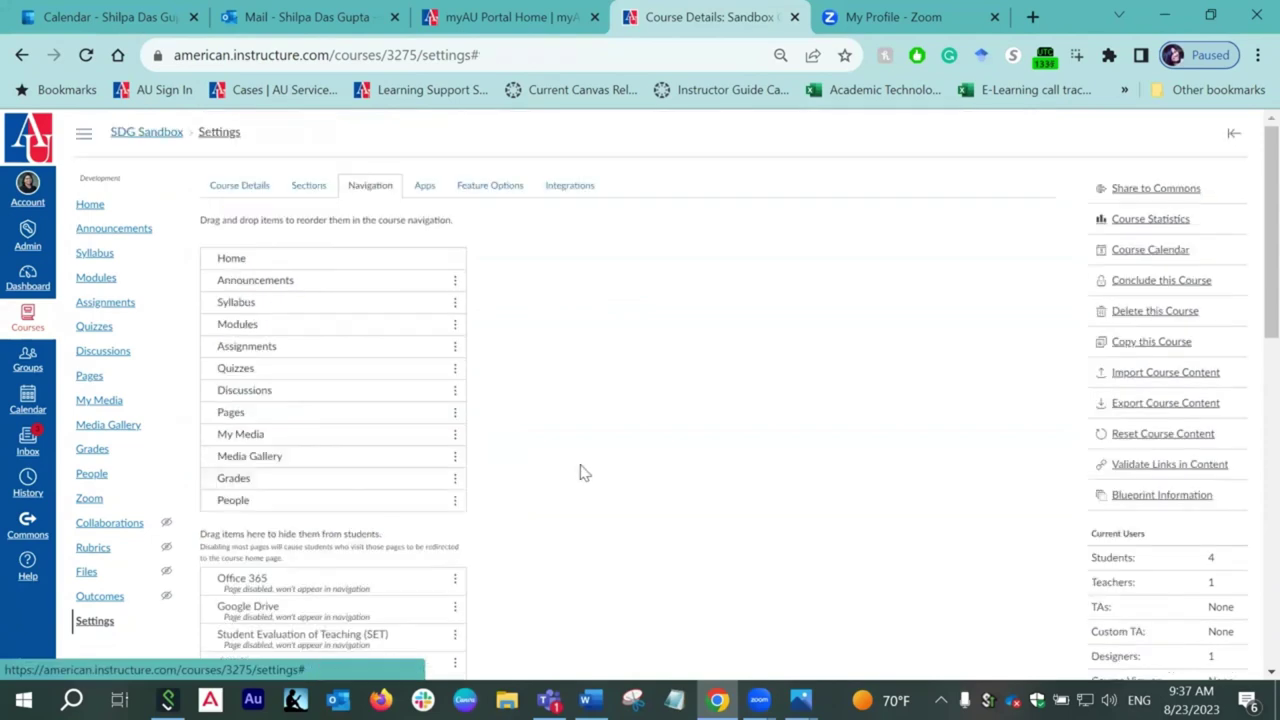
scroll(492, 362, "down", 10)
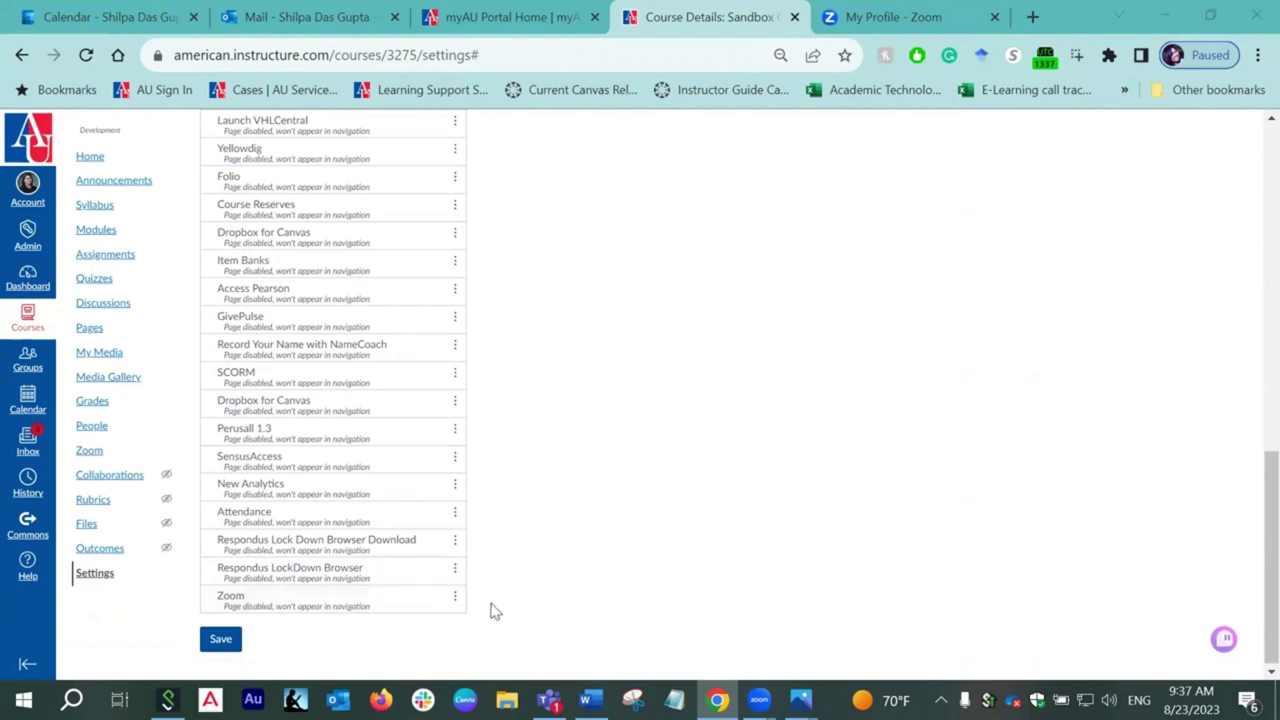
left_click(455, 598)
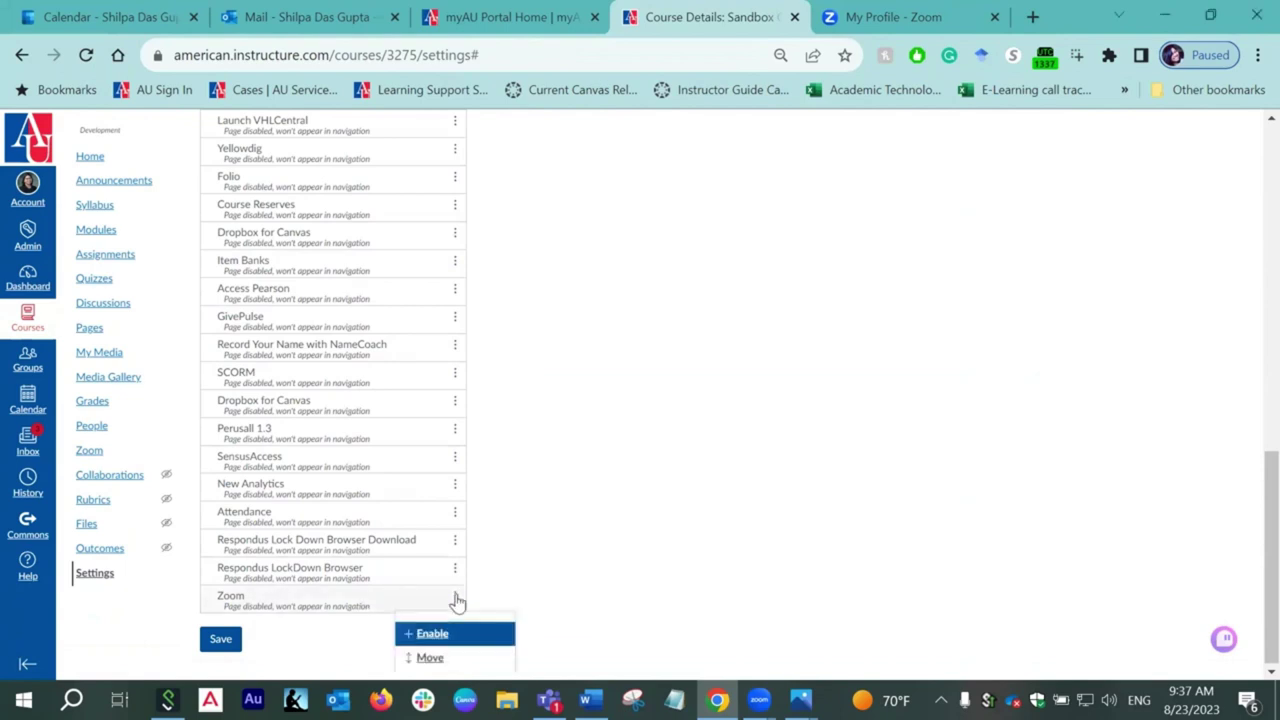
left_click(436, 636)
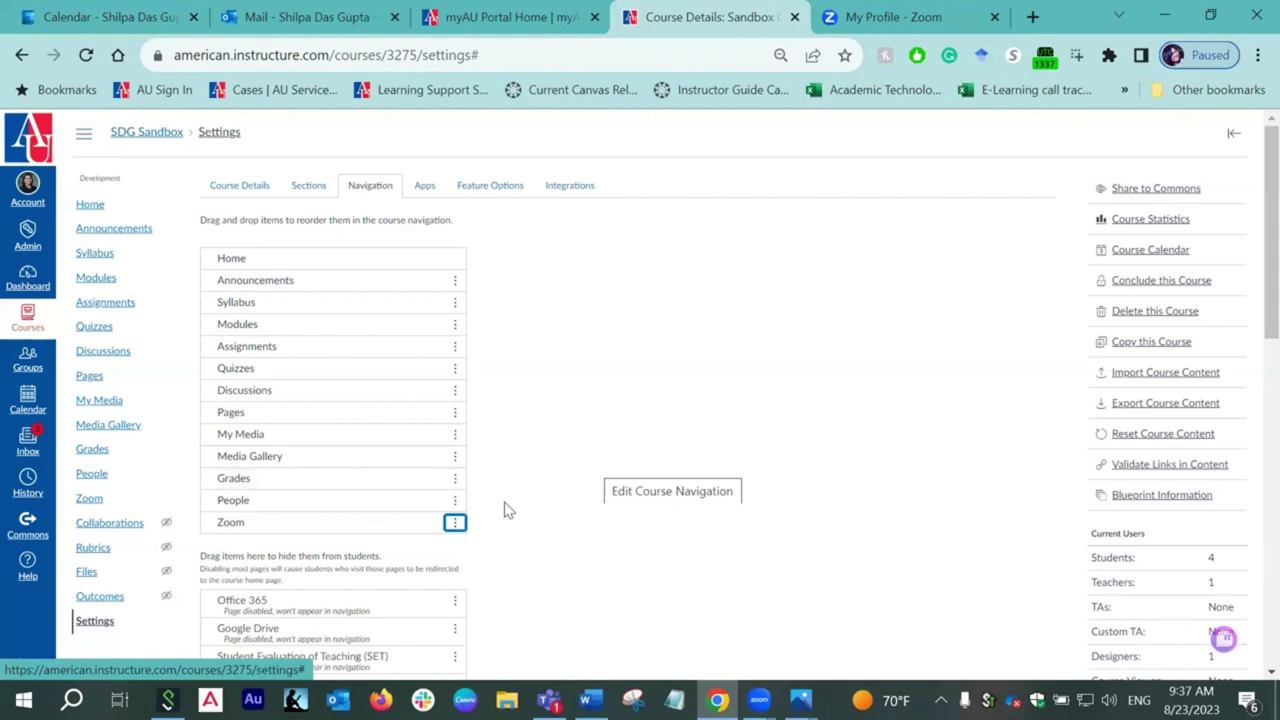
scroll(490, 506, "down", 10)
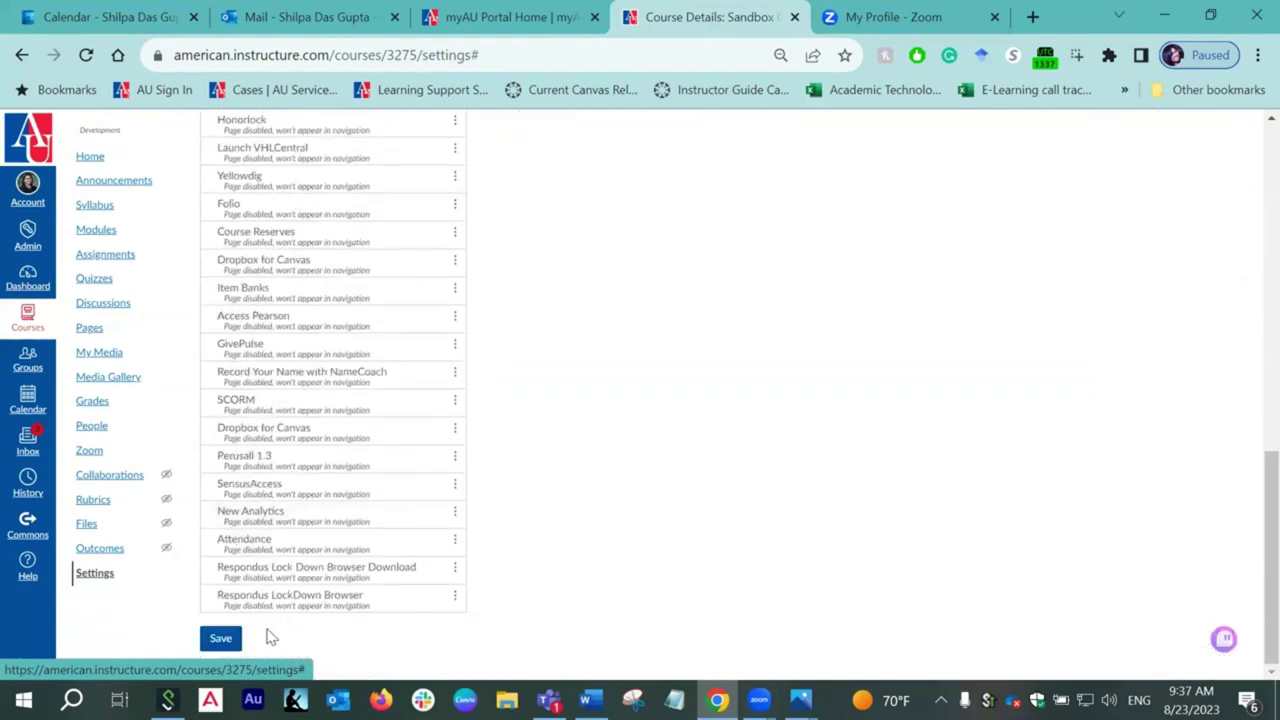
- Save the navigation changes and open the course's Zoom page showing recurring TEST MEETING
left_click(221, 638)
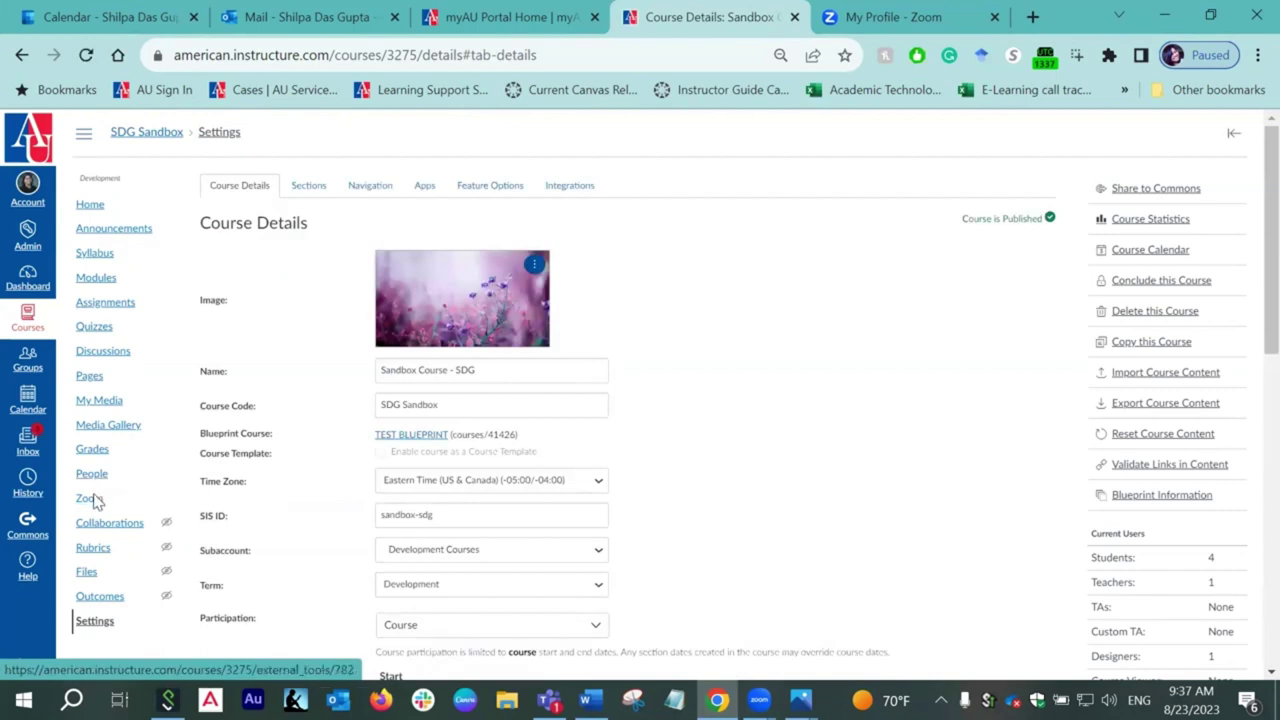
left_click(91, 503)
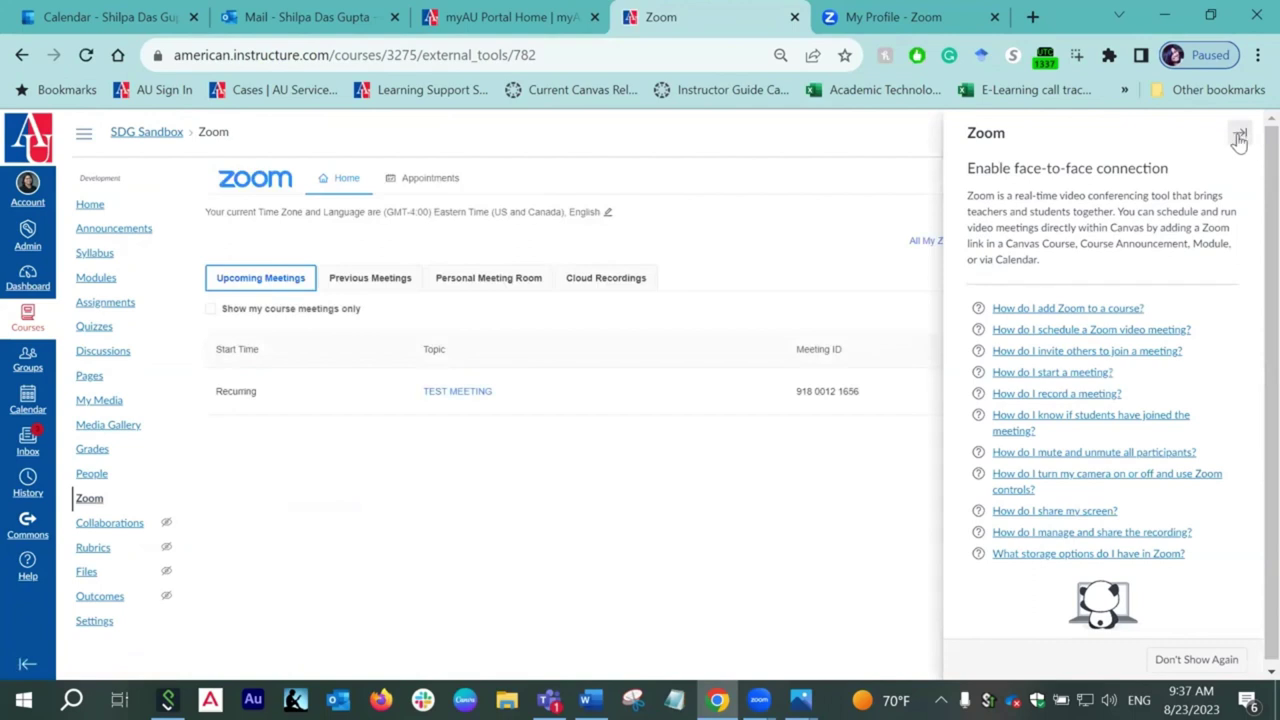
- Close the Zoom help panel, glance at the My Profile - Zoom tab, and come back
left_click(1240, 137)
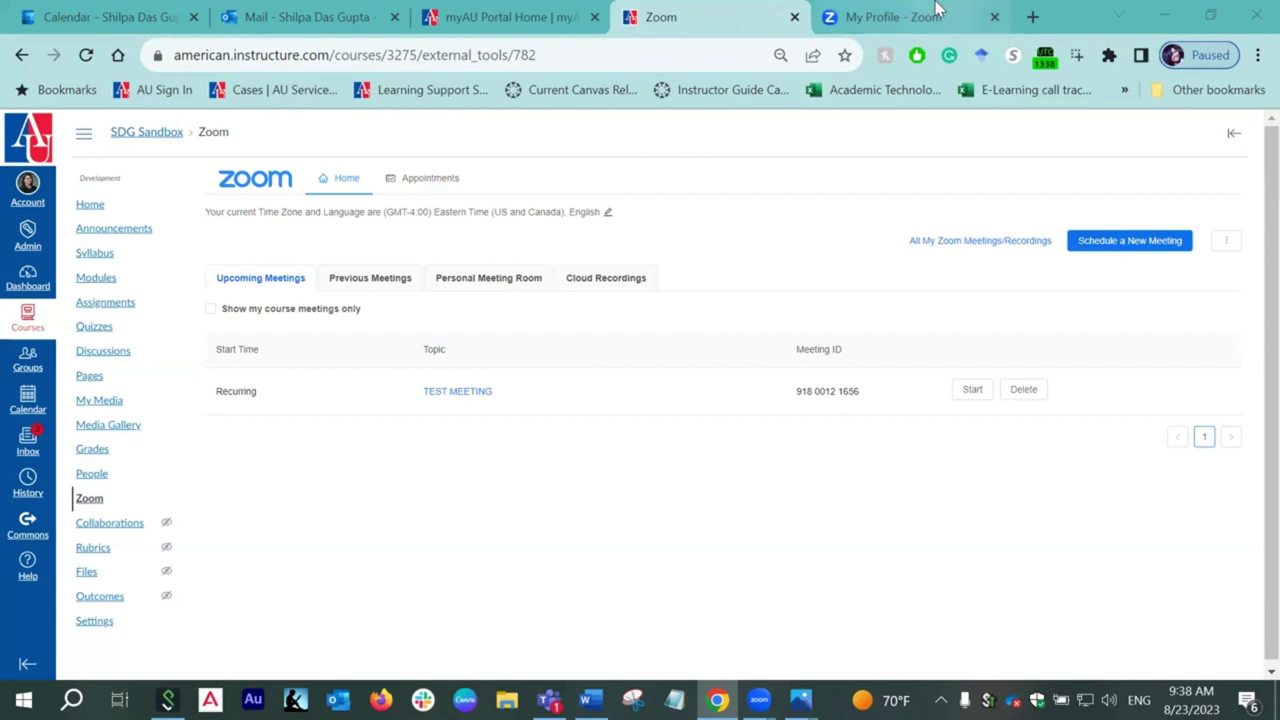
left_click(938, 8)
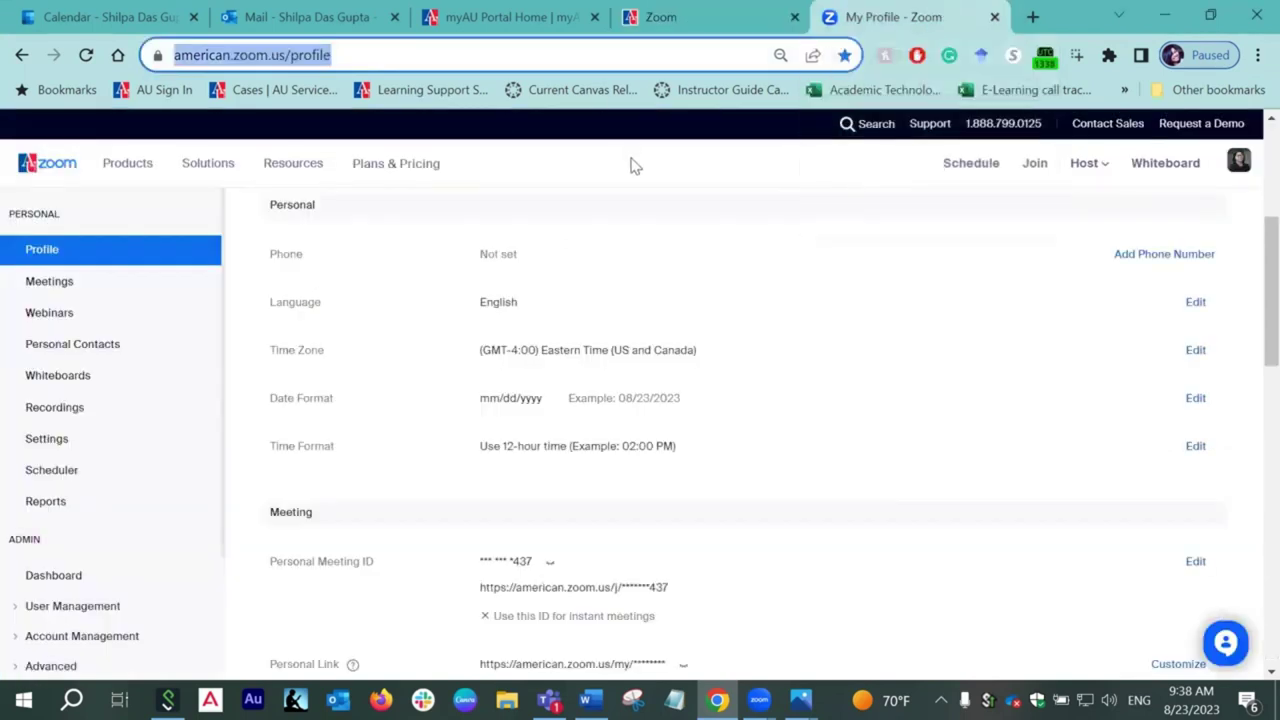
left_click(760, 15)
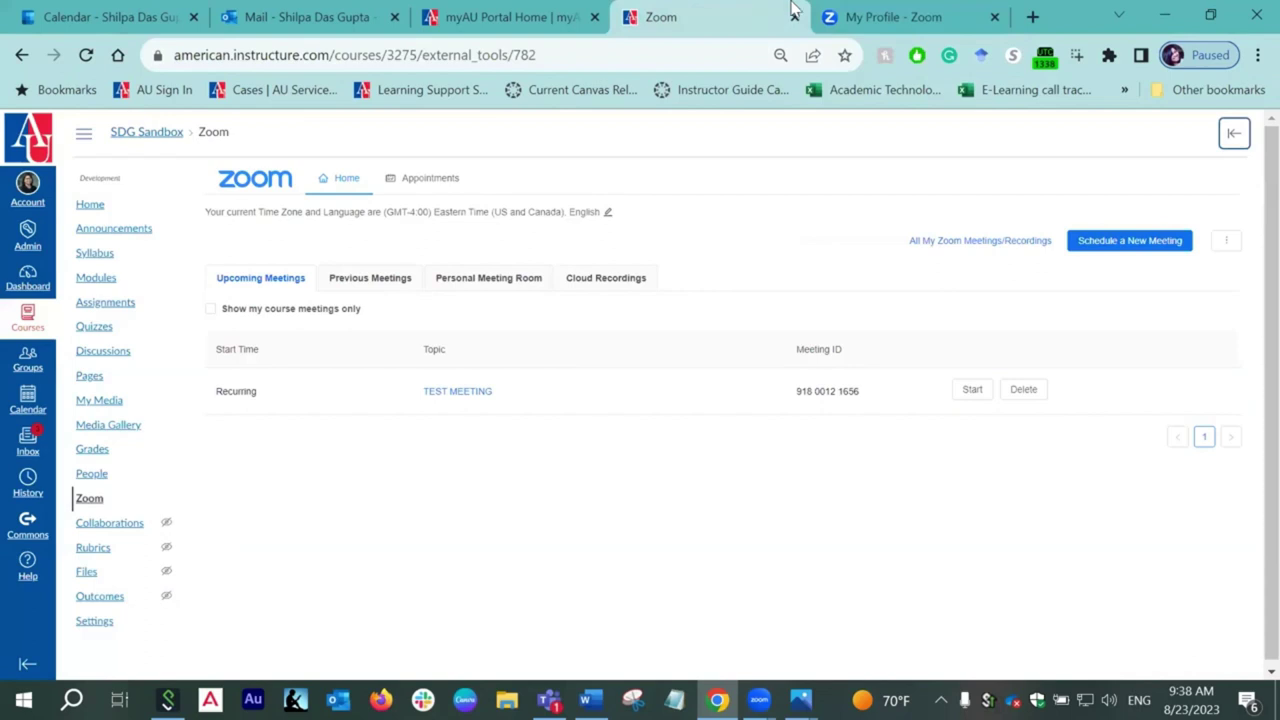